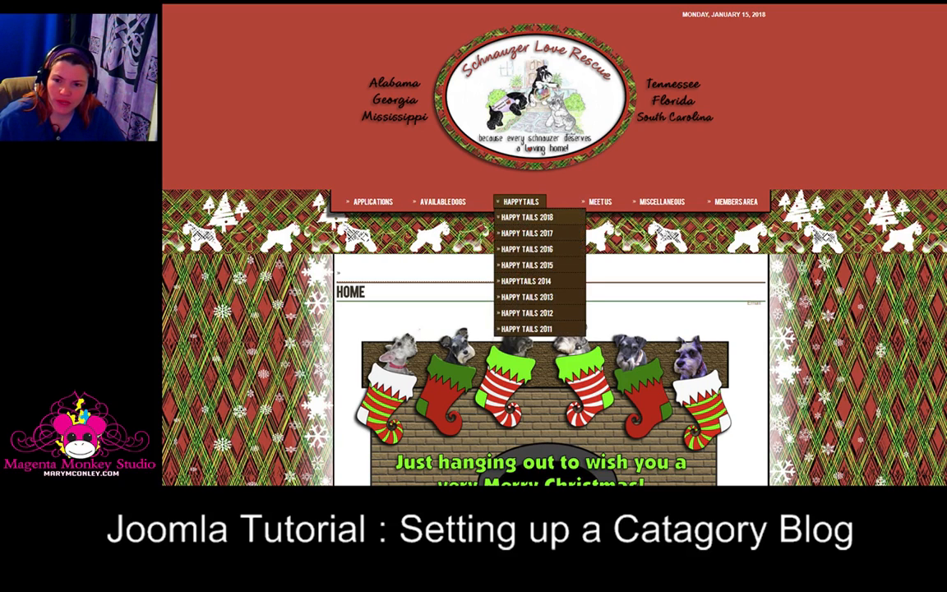
Step: Browse the front-end Happy Tails 2017 category blog page and the site's menus
click(527, 217)
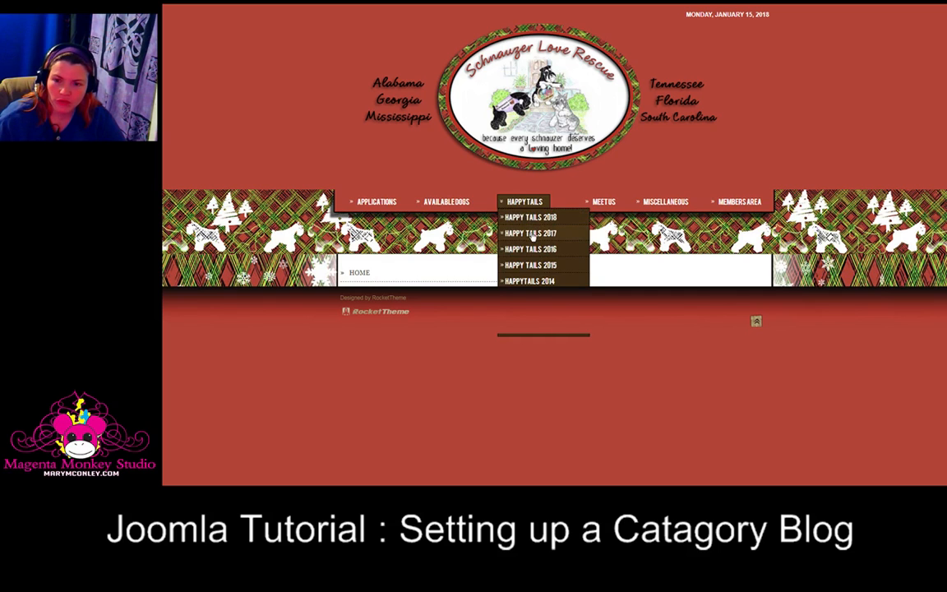
click(532, 235)
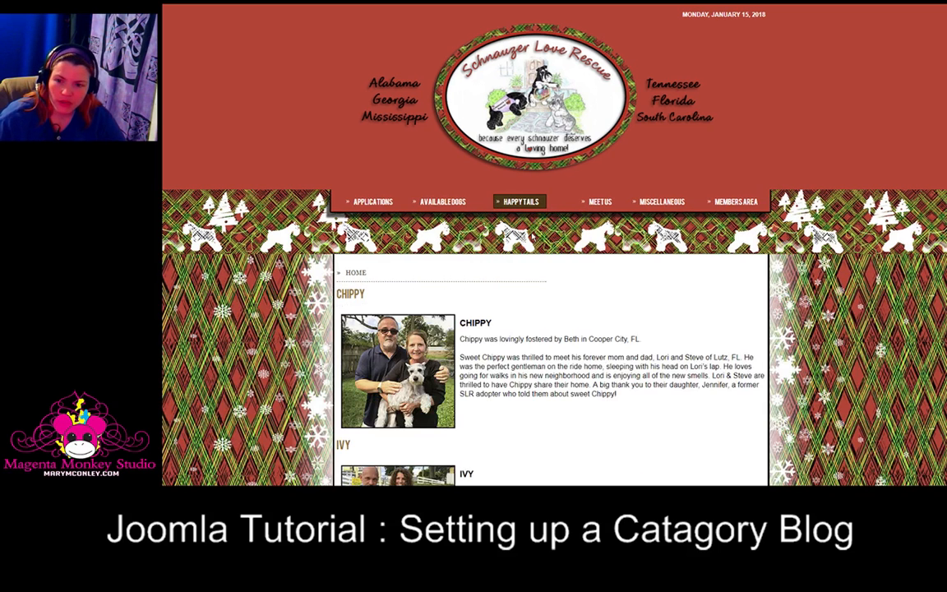
scroll(473, 333, down, 4)
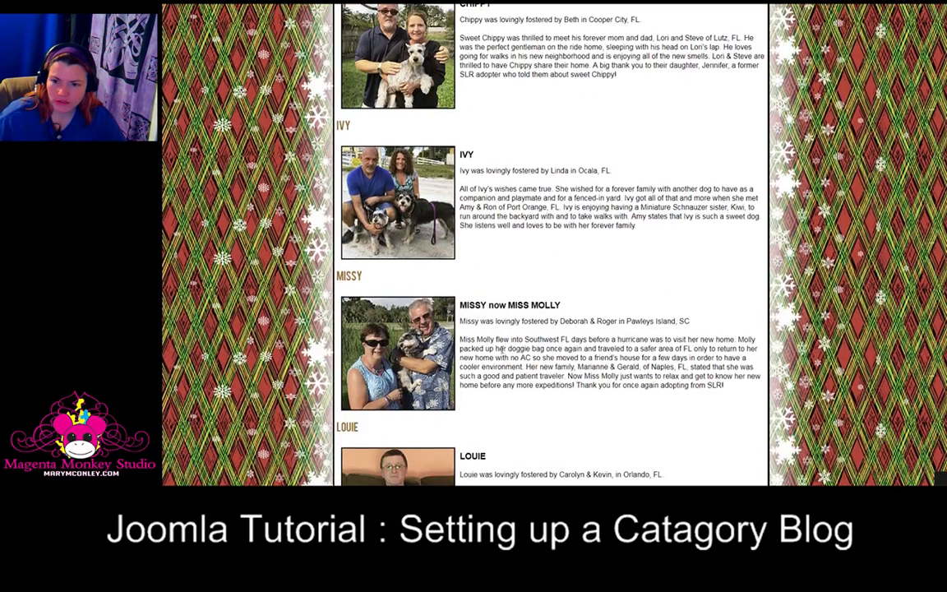
scroll(500, 349, down, 4)
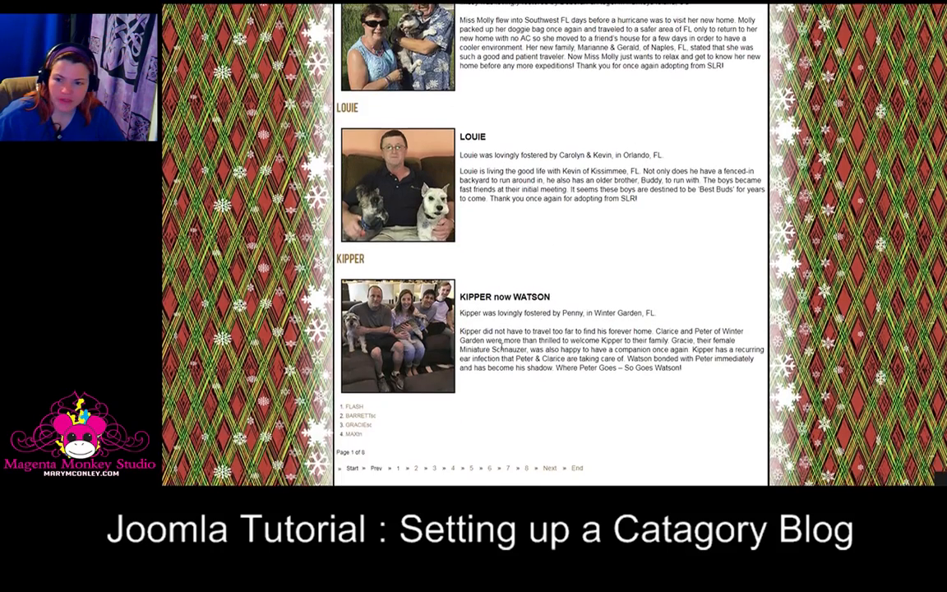
scroll(502, 348, down, 2)
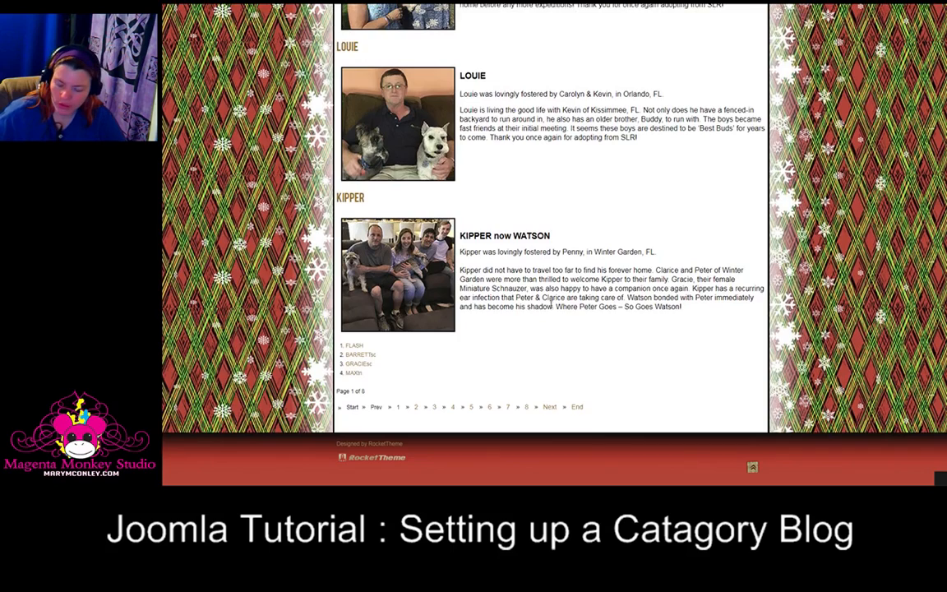
scroll(538, 328, up, 4)
scroll(549, 312, up, 3)
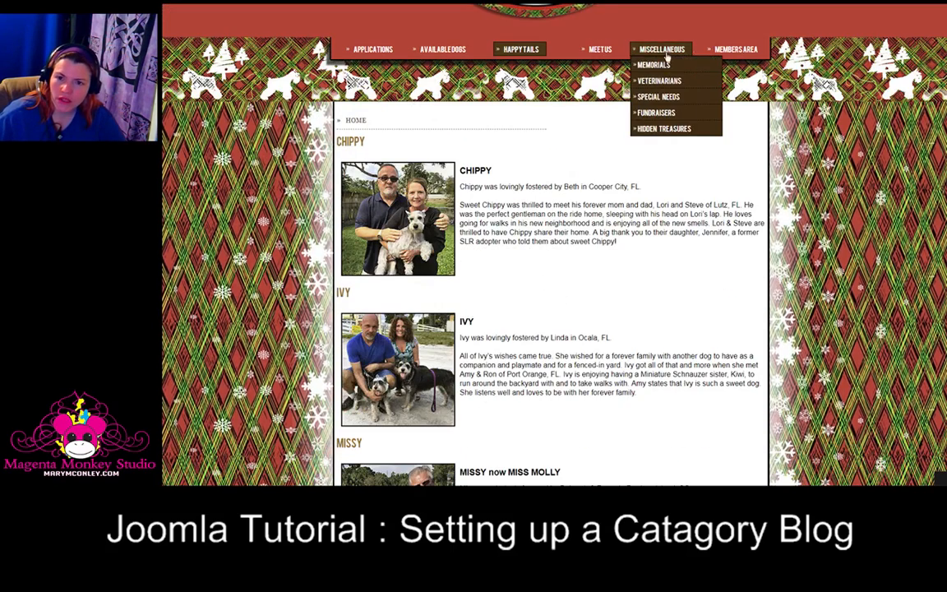
mouse_move(735, 51)
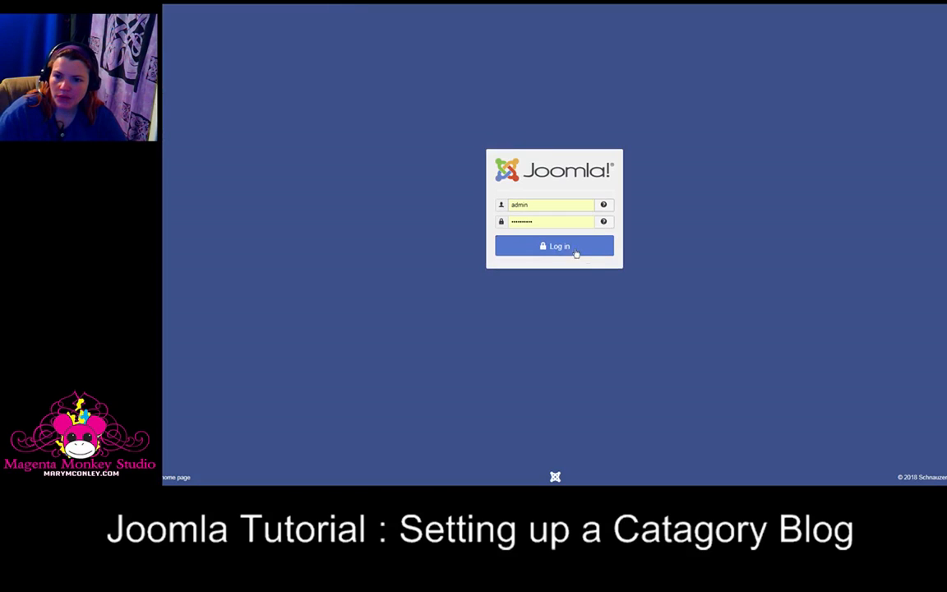
Step: Log in to the administrator as admin and open the Happy Tails menu's item list
click(533, 204)
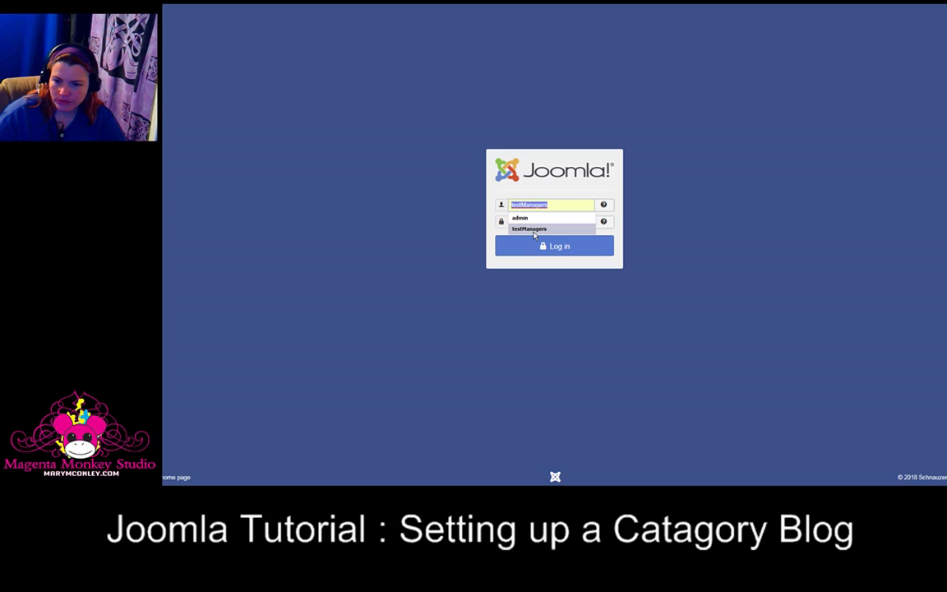
click(521, 217)
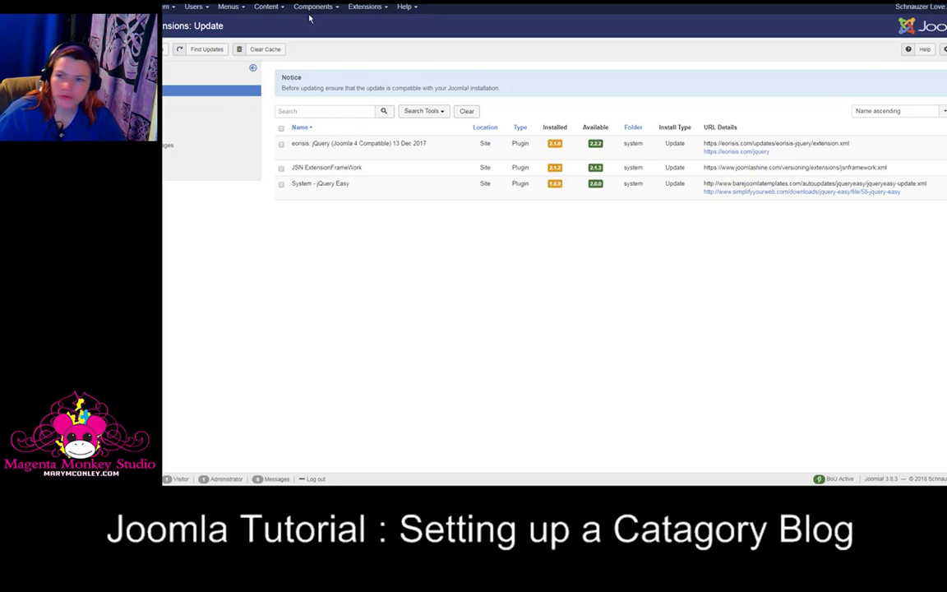
click(242, 10)
mouse_move(244, 101)
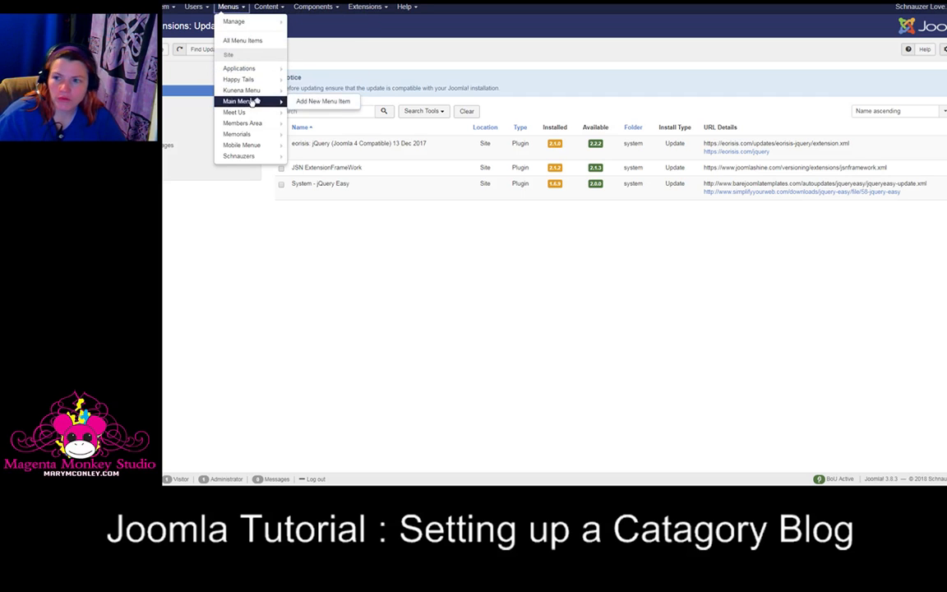
mouse_move(242, 64)
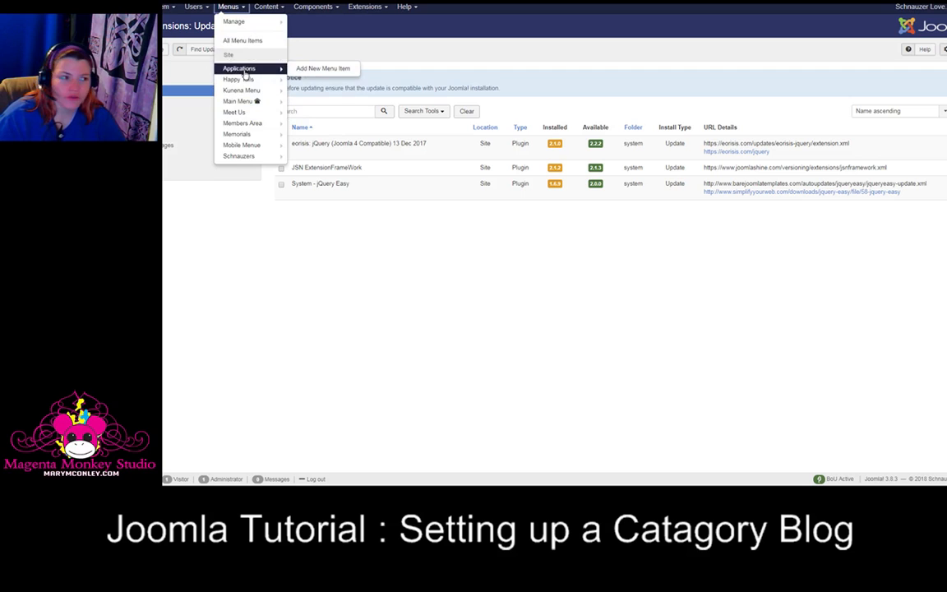
click(244, 82)
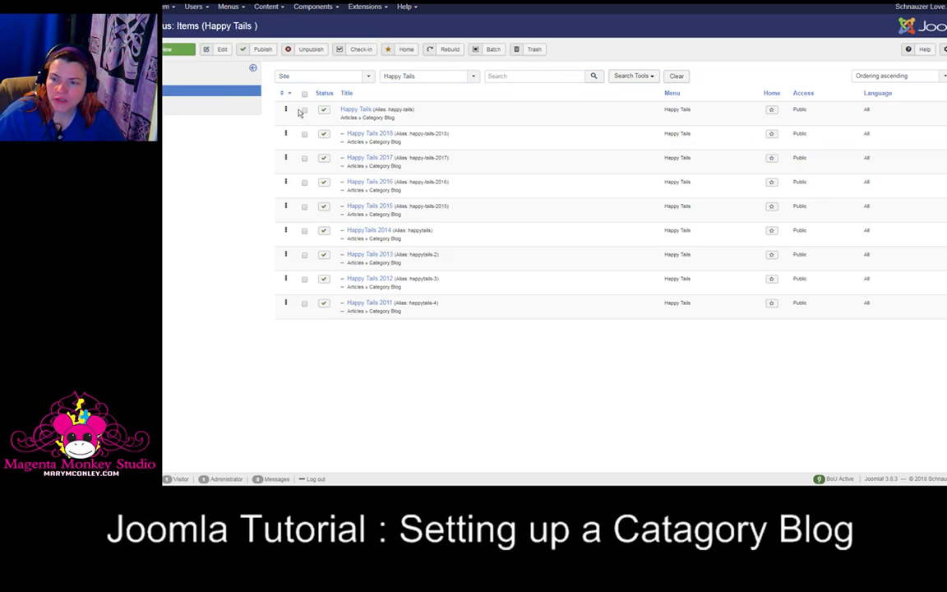
Step: Start a new Happy Tails menu item titled Happy Talis 2018a
click(176, 54)
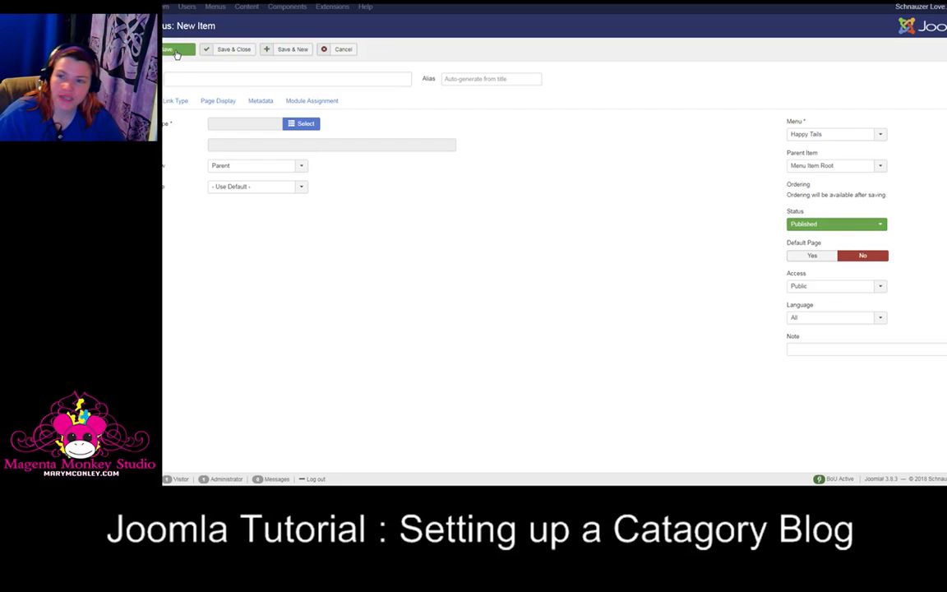
click(191, 76)
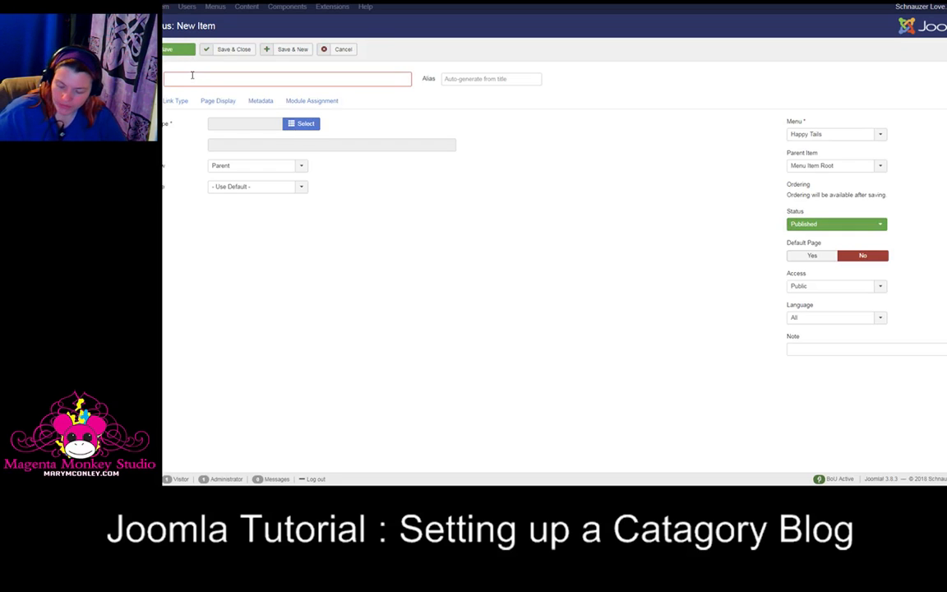
text(Happy)
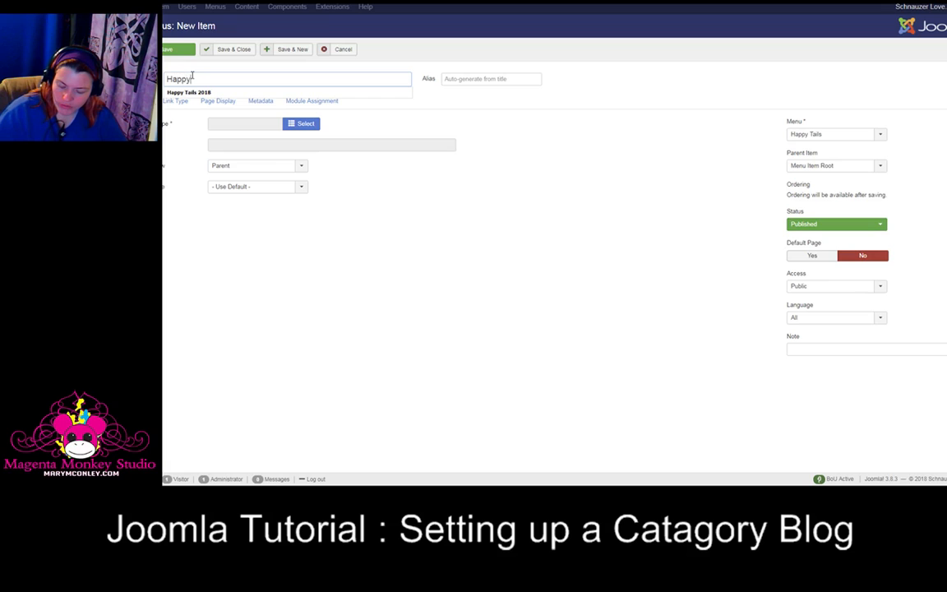
text( Talis 201)
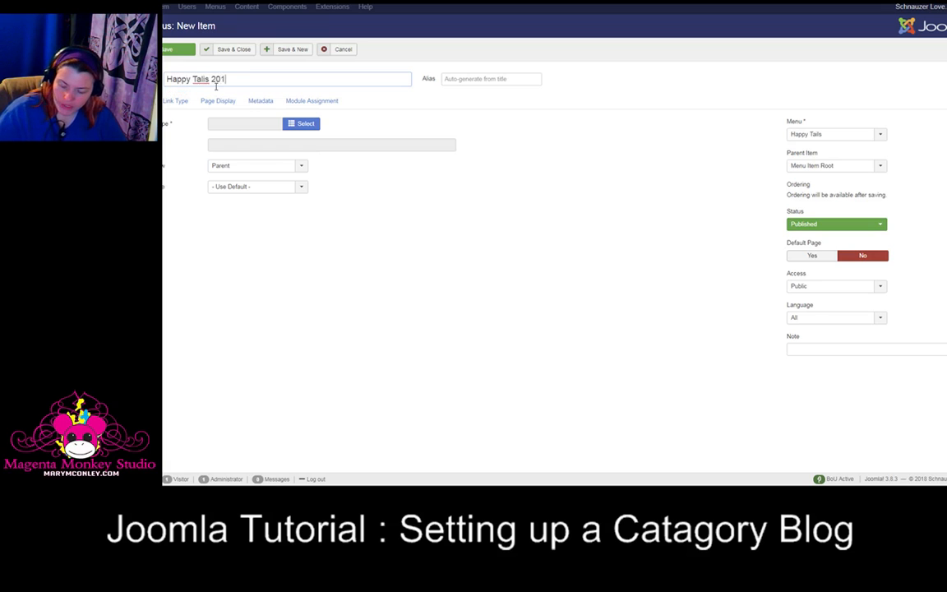
text(8a)
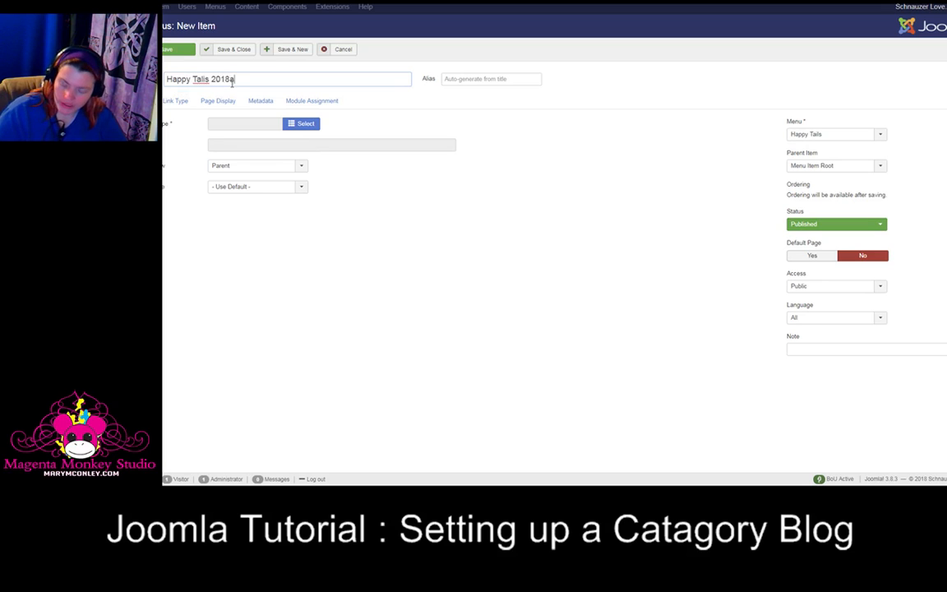
Step: Set the menu item type to Articles Category Blog
click(296, 124)
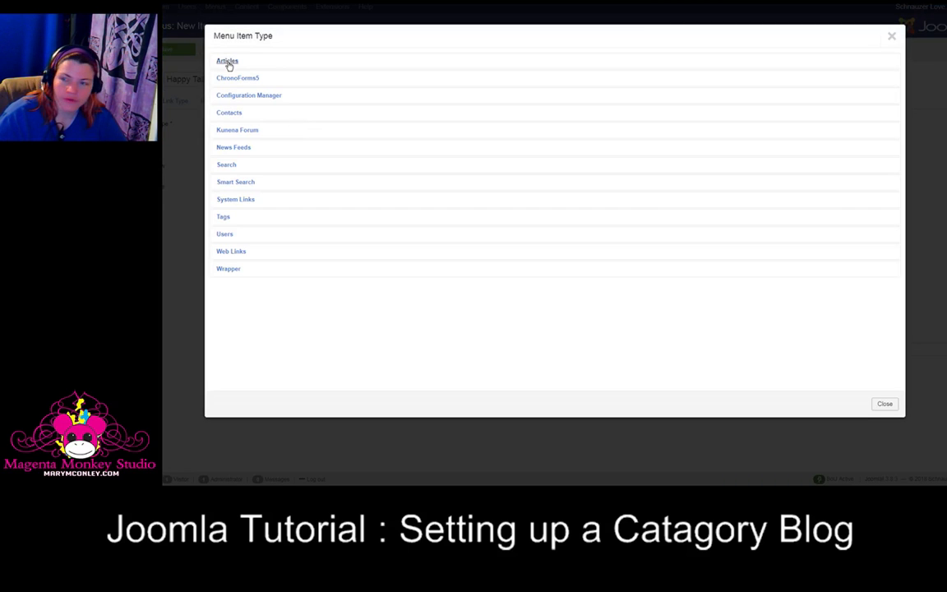
click(228, 62)
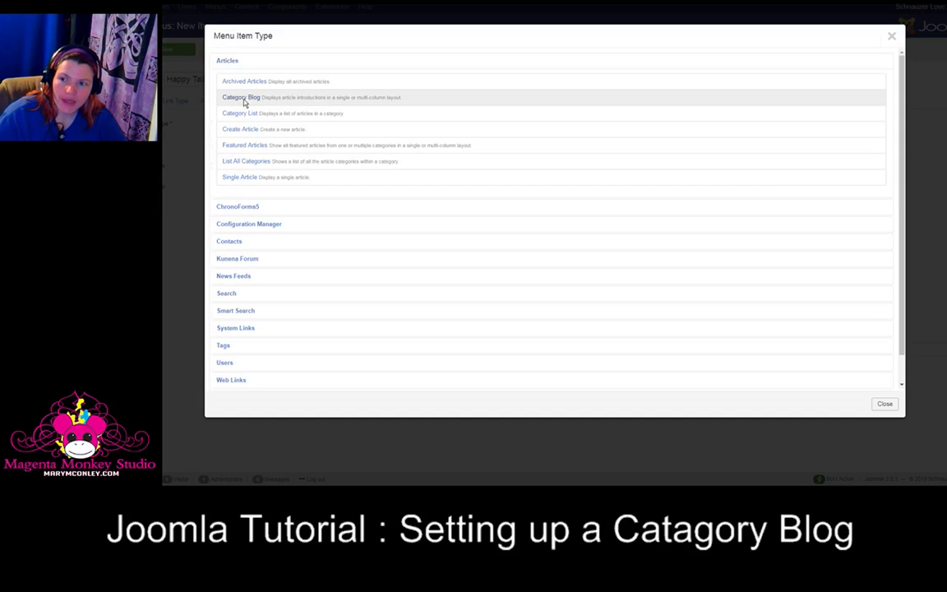
click(241, 97)
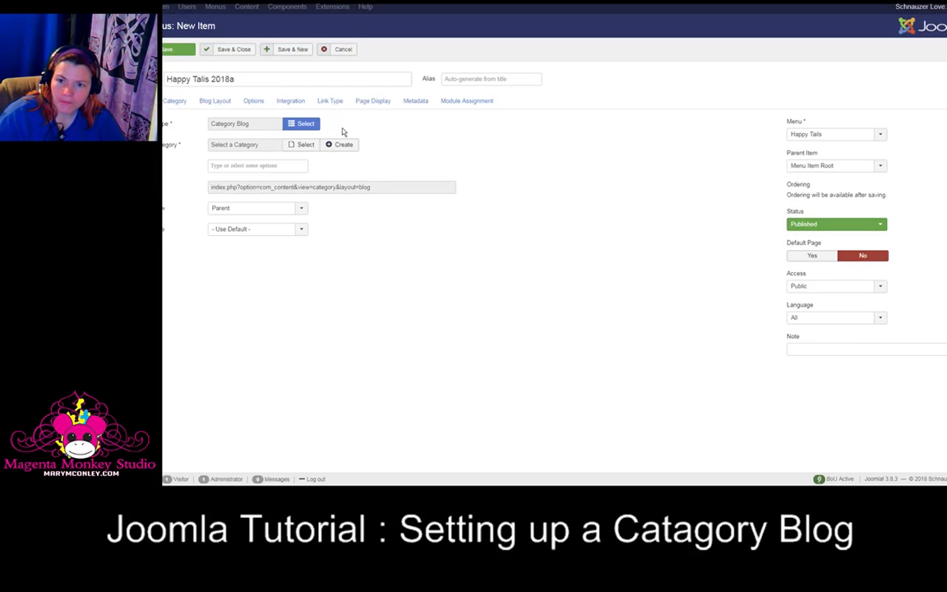
Step: Create and assign a new category titled HappyTails2018a with parent Happy Tail
click(300, 153)
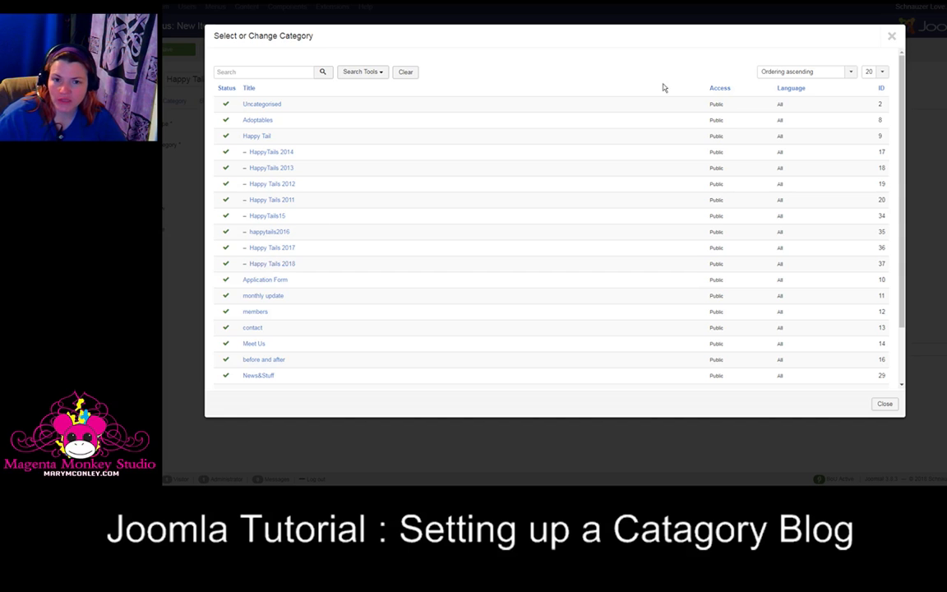
click(891, 36)
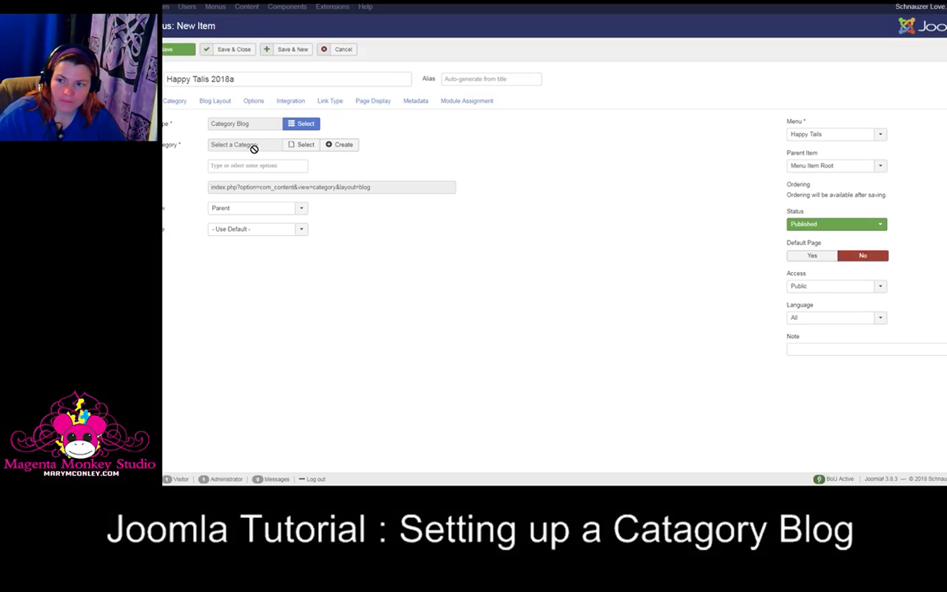
click(344, 145)
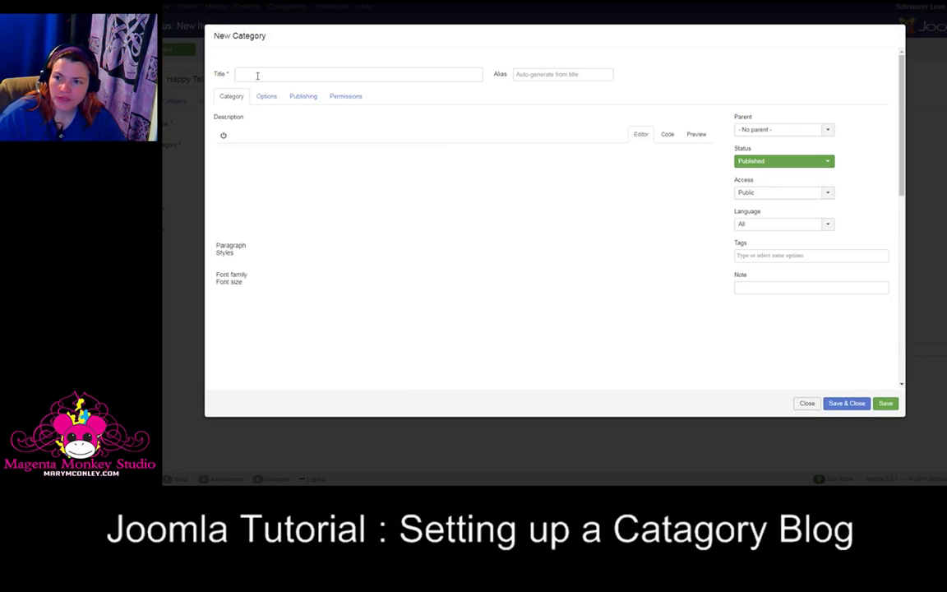
click(257, 75)
text(Ha)
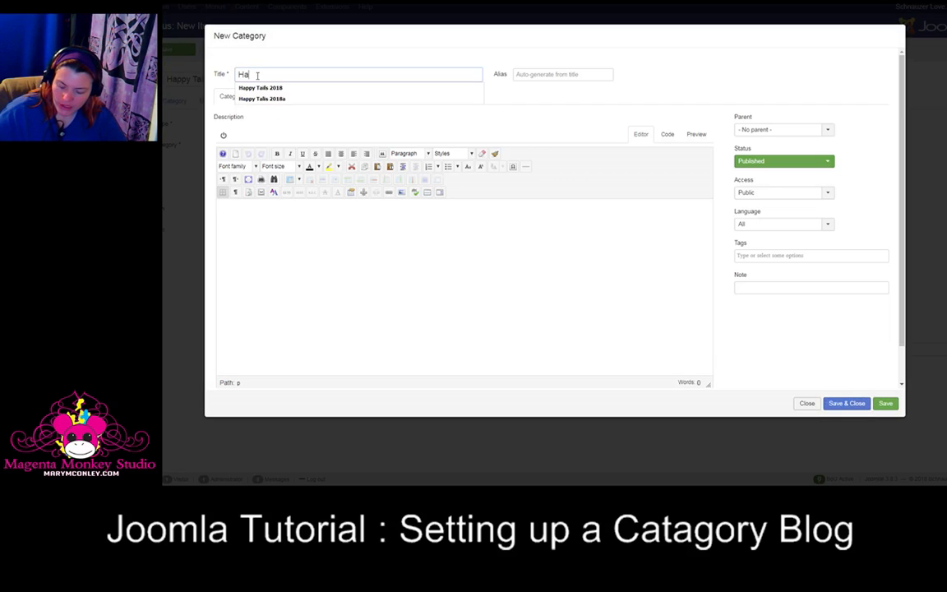
text(ppy Tails2018a)
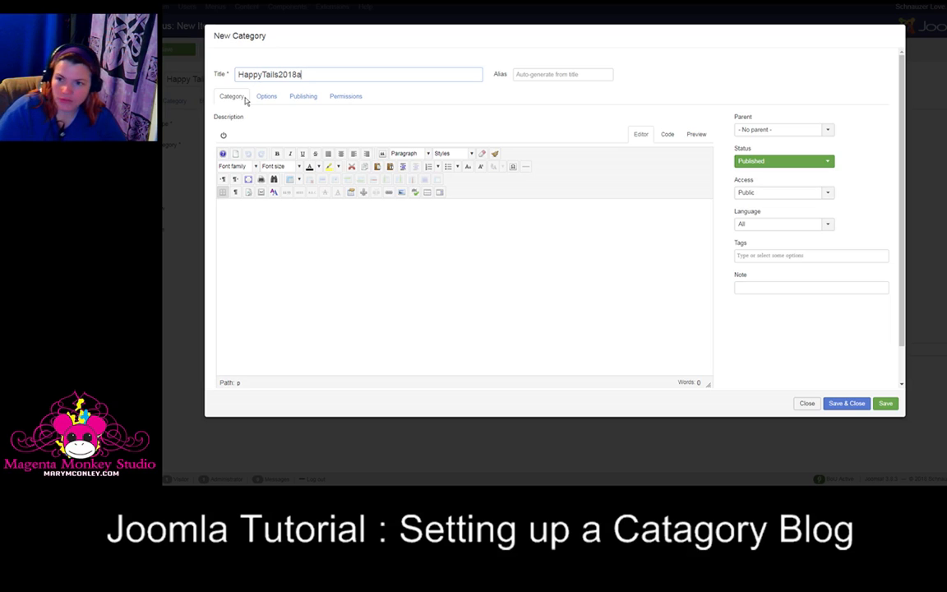
click(826, 130)
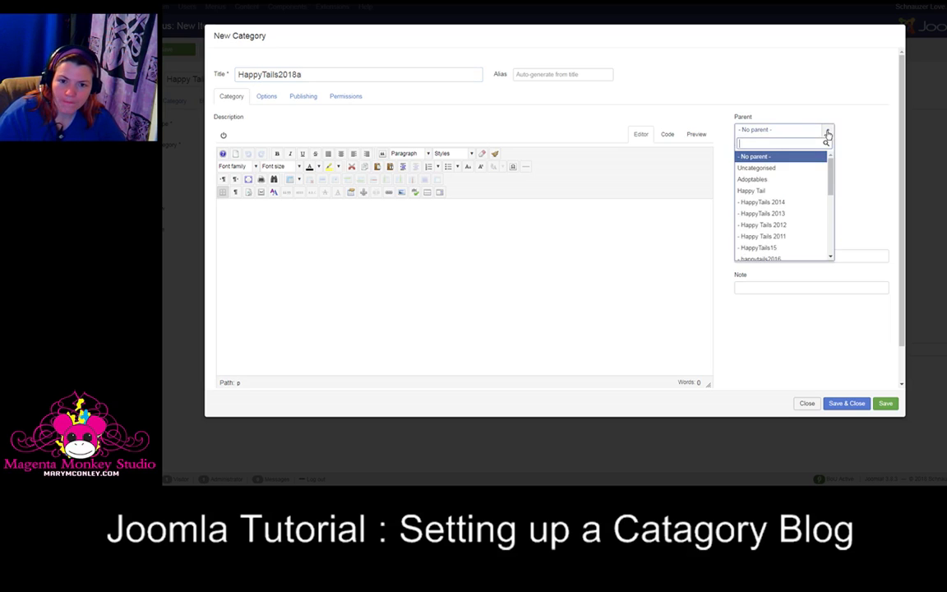
click(745, 192)
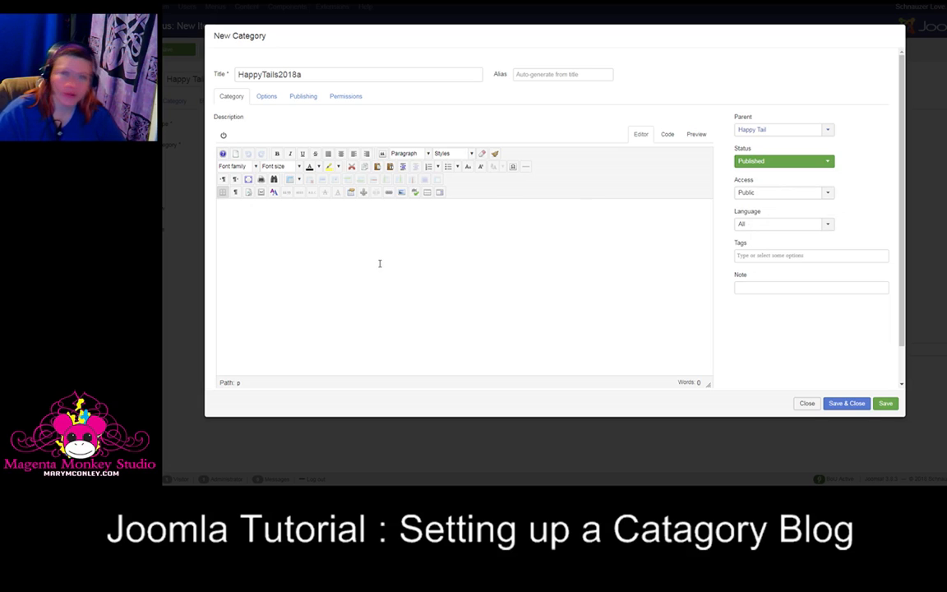
click(846, 403)
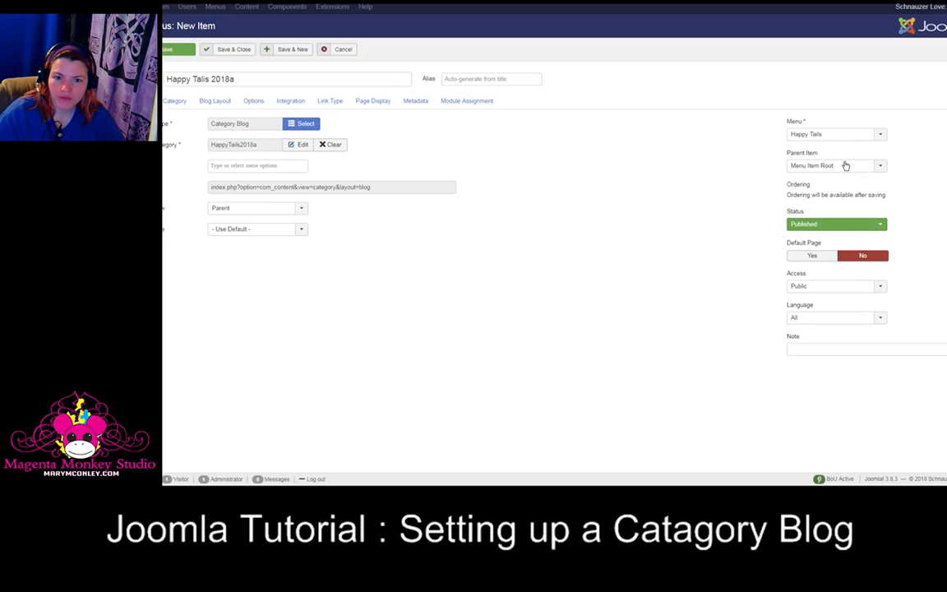
Step: Set the menu item's parent item to Happy Tails and save and close it
click(883, 168)
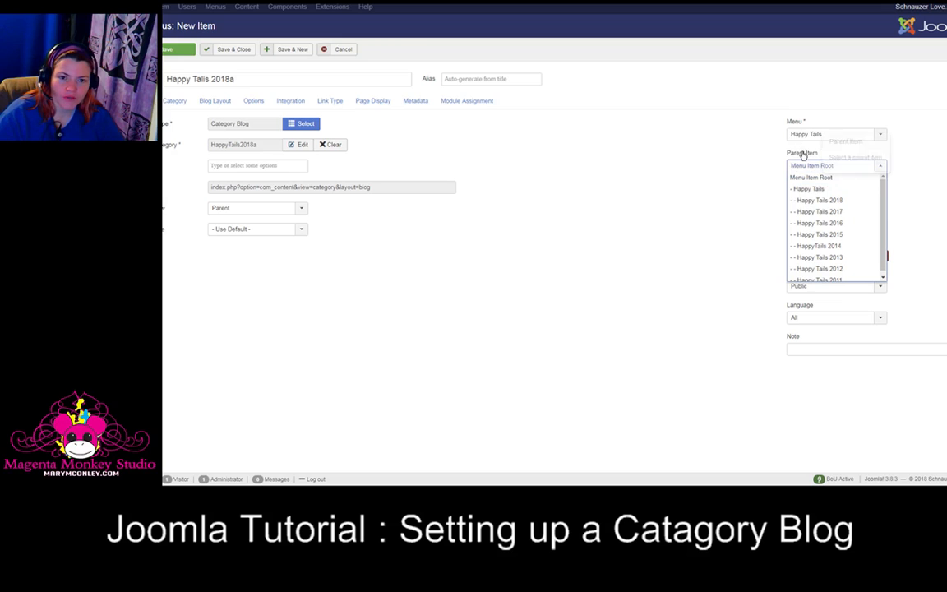
click(810, 190)
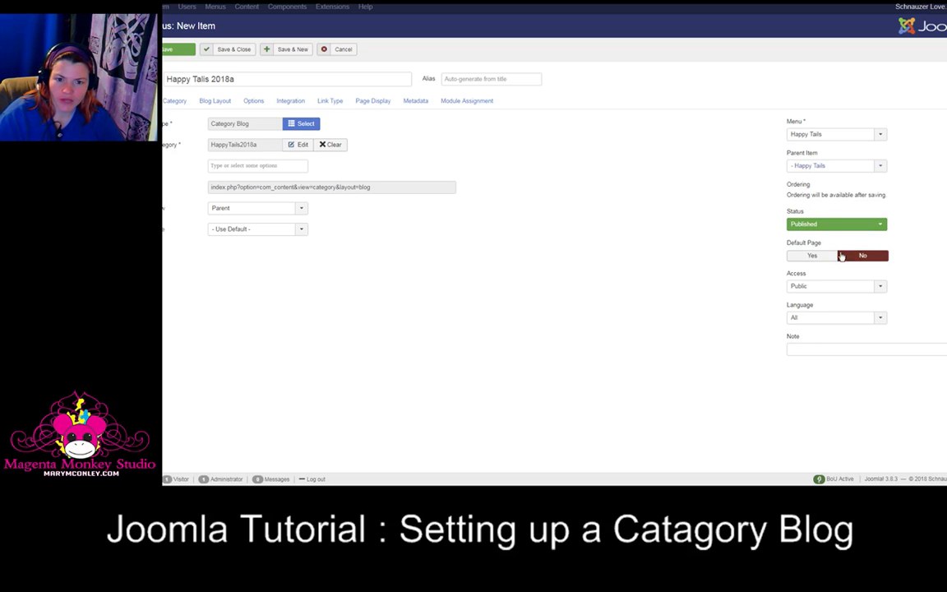
click(227, 51)
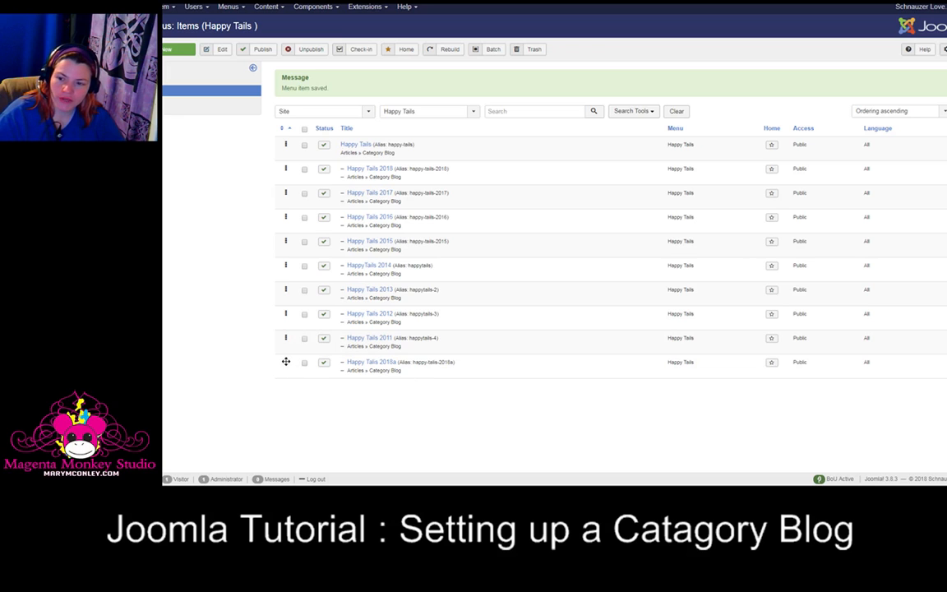
Step: Move Happy Talis 2018a to the first position under Happy Tails and toggle its published status off and on
drag(285, 362, 288, 164)
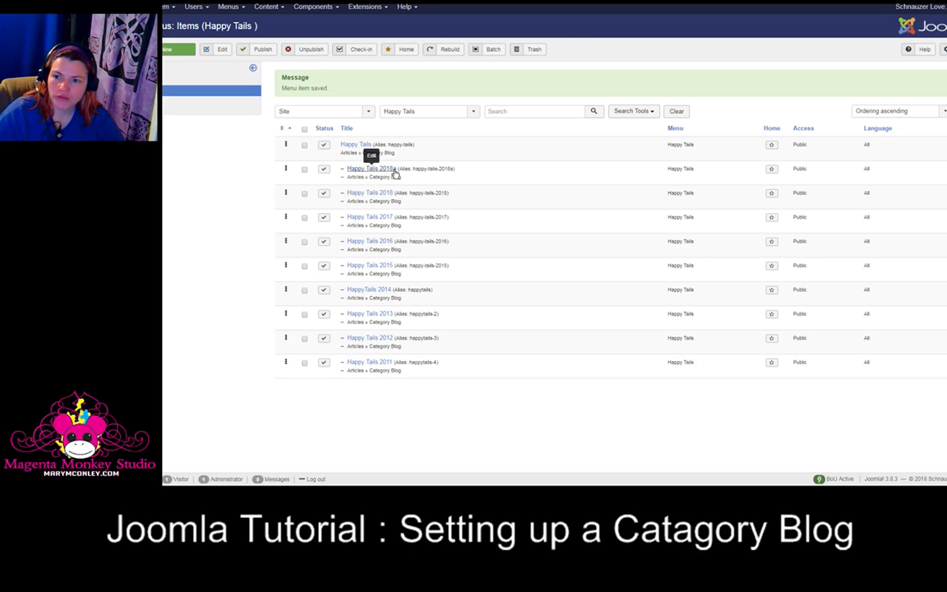
click(324, 170)
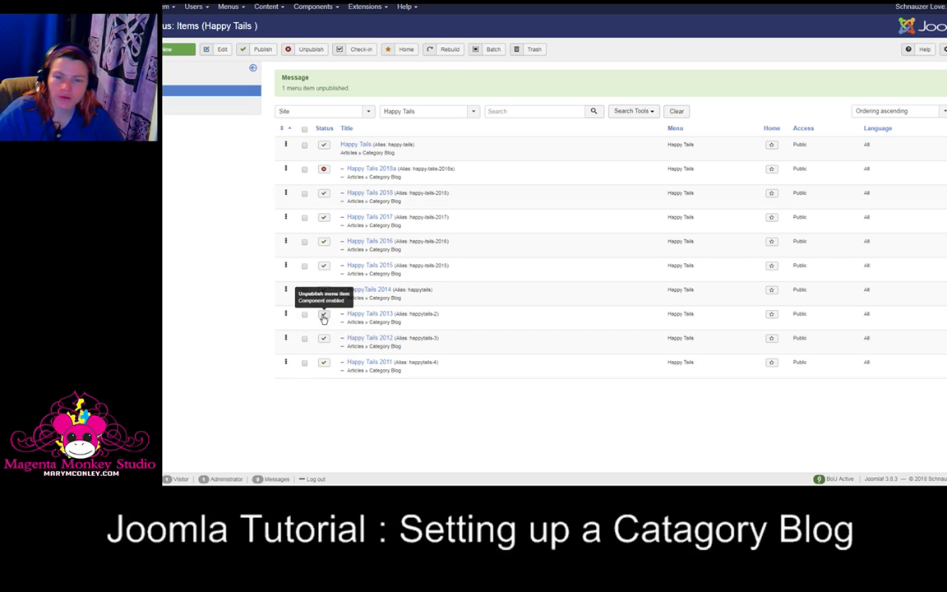
click(324, 170)
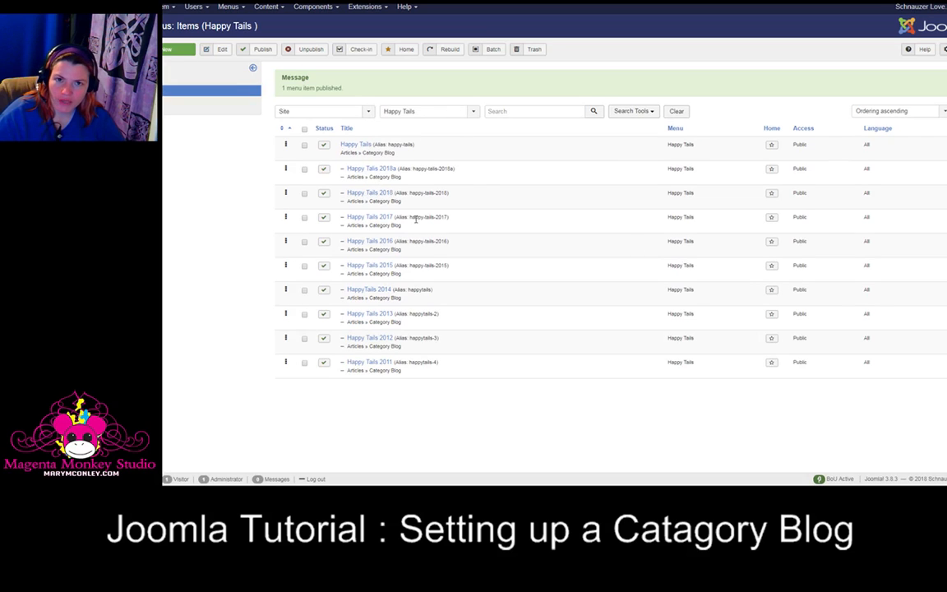
click(325, 170)
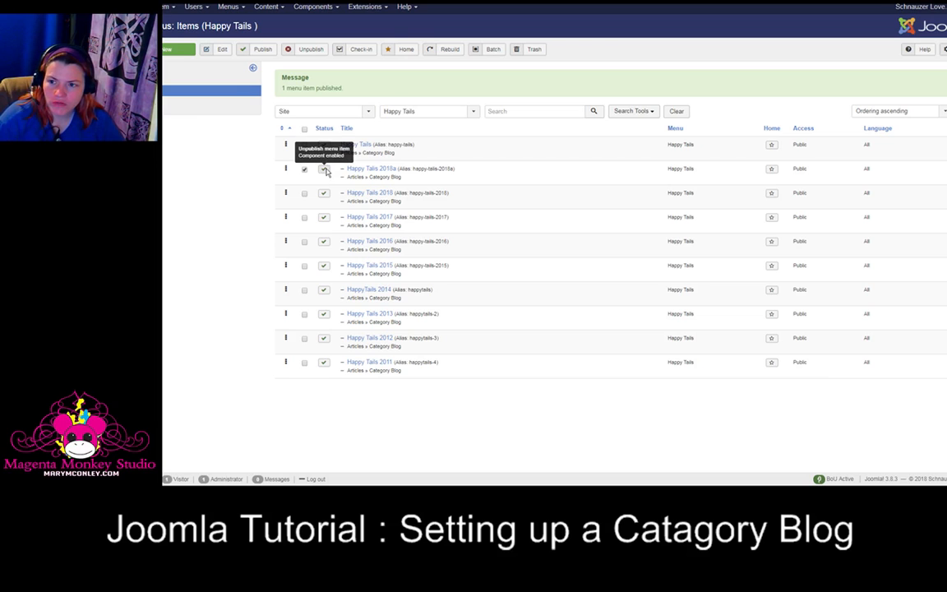